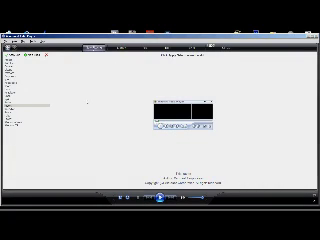
Apply the 'revert' skin from the View menu, then exit Windows Media Player.
left_click(14, 16)
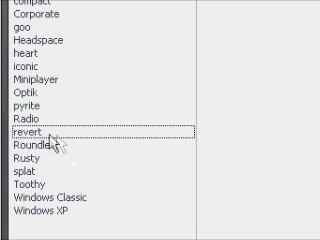
left_click(10, 33)
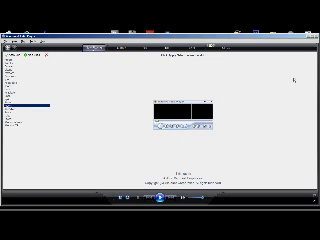
left_click(6, 33)
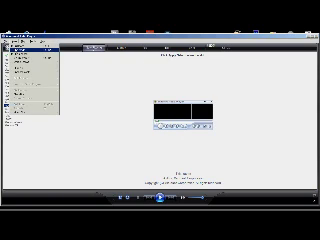
left_click(12, 105)
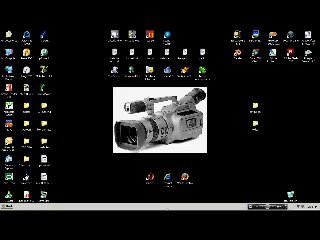
Enable the Windows Media Player toolbar from the taskbar's Toolbars menu, then bring up the desktop menu.
right_click(168, 206)
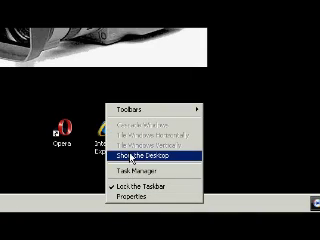
mouse_move(185, 171)
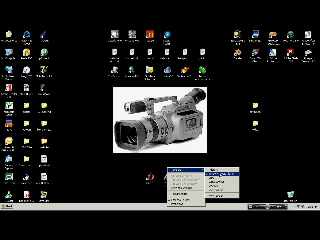
left_click(222, 172)
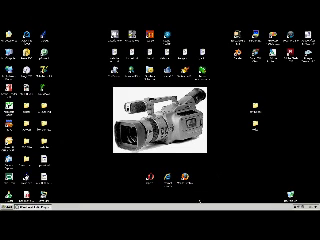
right_click(198, 206)
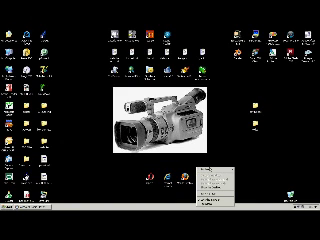
left_click(246, 173)
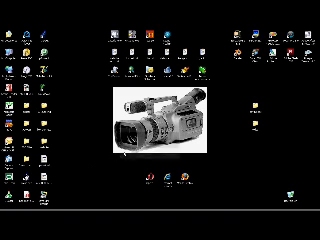
right_click(120, 152)
left_click(135, 178)
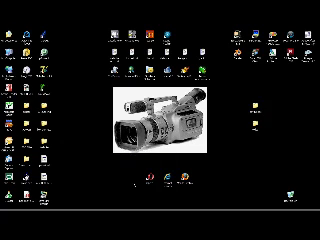